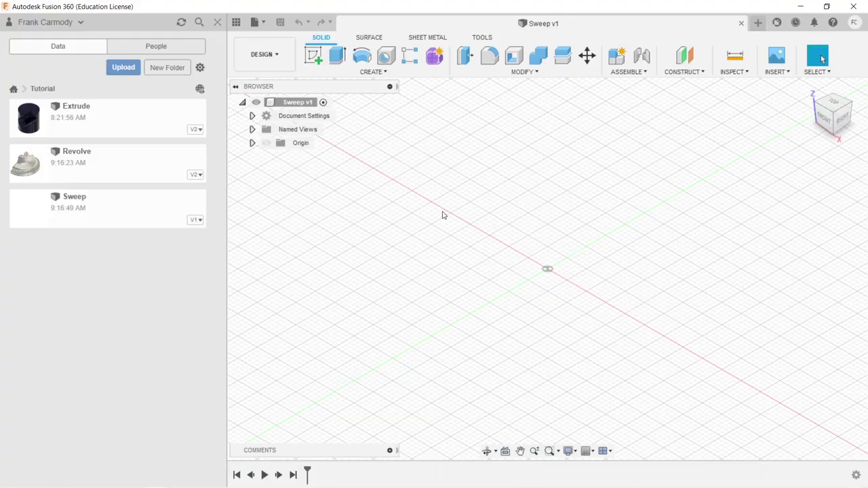
Start a sketch on the horizontal XY plane and draw an open S-shaped spline through four points beside the vertical axis
{"action": "left_click", "coordinate": [310, 58]}
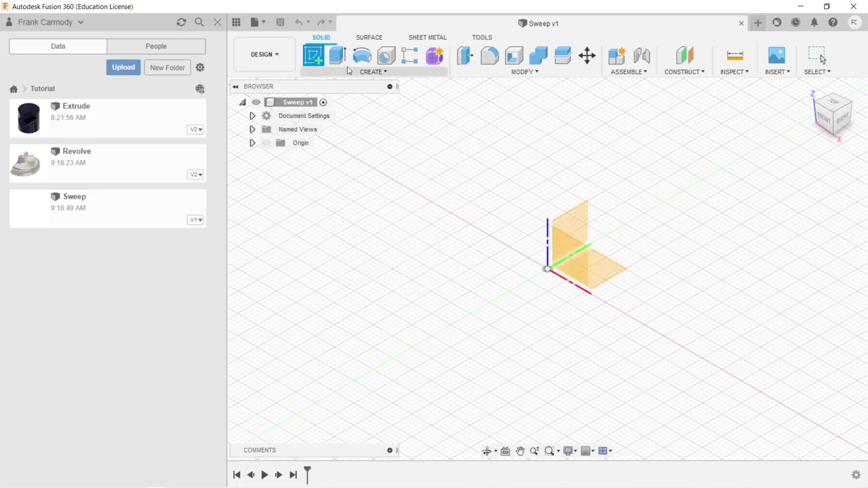
{"action": "left_click", "coordinate": [600, 270]}
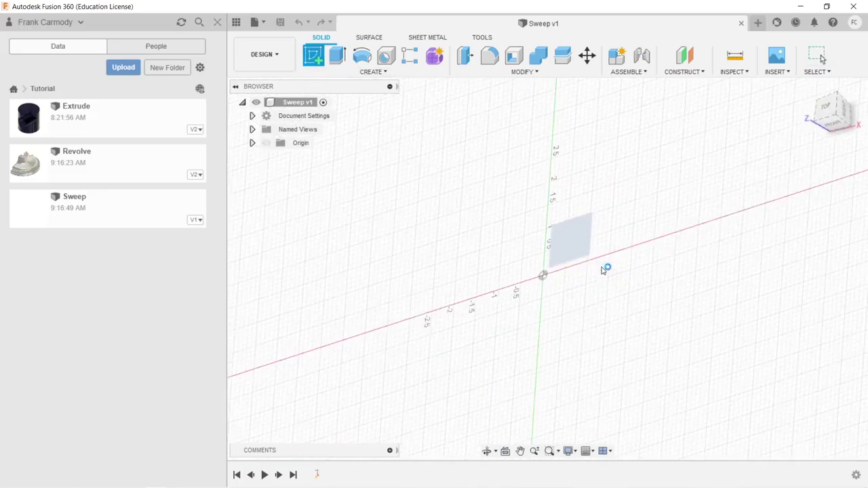
{"action": "left_click", "coordinate": [386, 55]}
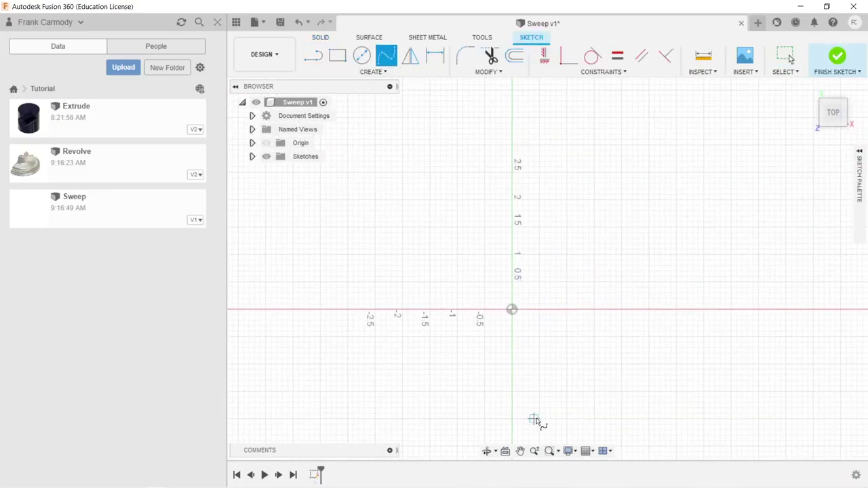
{"action": "left_click", "coordinate": [550, 95]}
{"action": "left_click", "coordinate": [622, 204]}
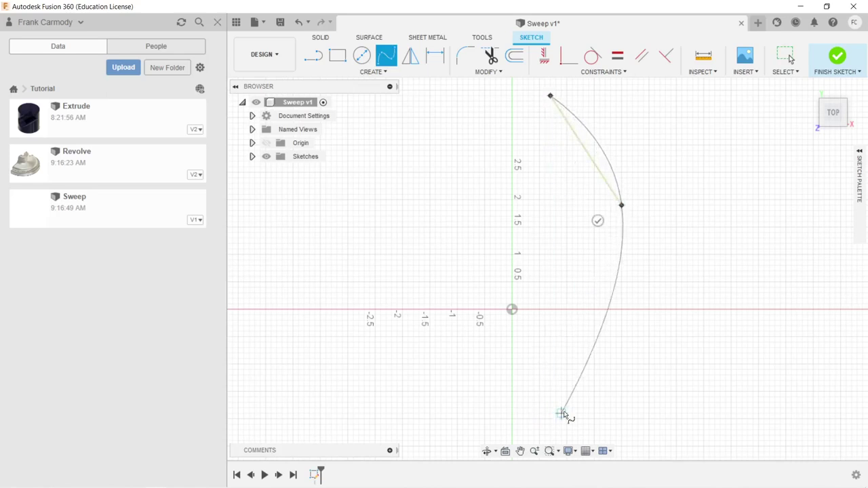
{"action": "left_click", "coordinate": [577, 424]}
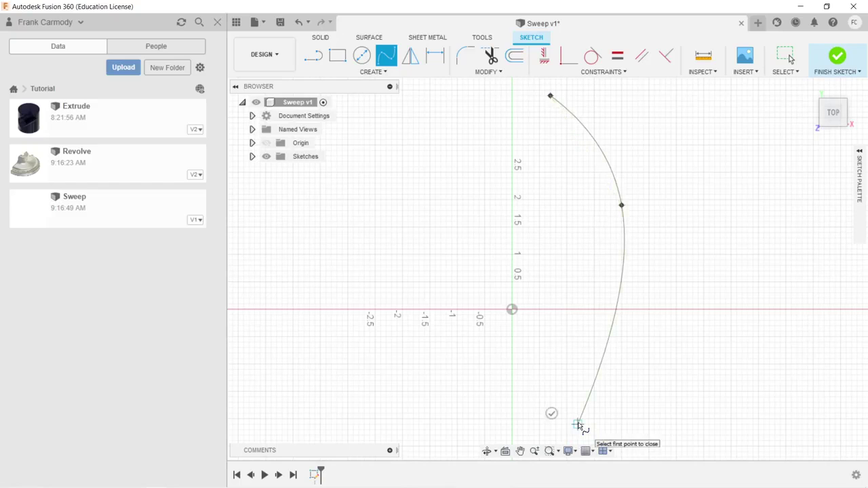
{"action": "scroll", "coordinate": [589, 422], "scroll_direction": "down", "scroll_amount": 5}
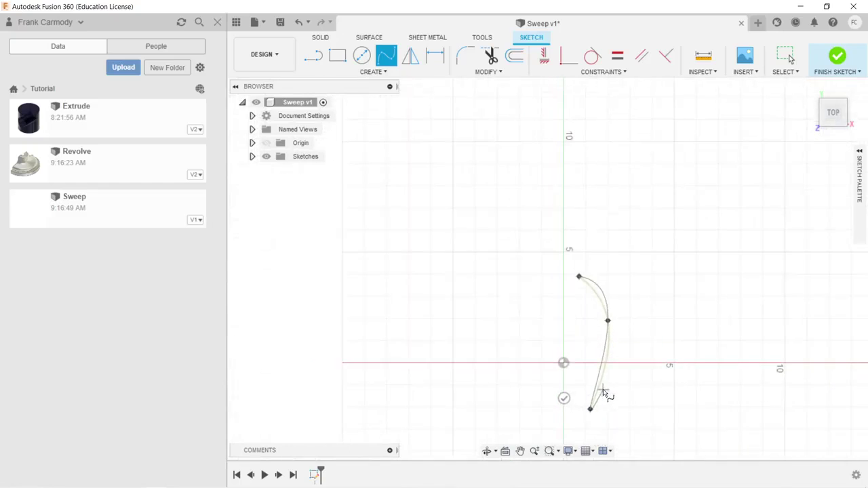
{"action": "middle_click_drag", "start_coordinate": [616, 413], "coordinate": [577, 212]}
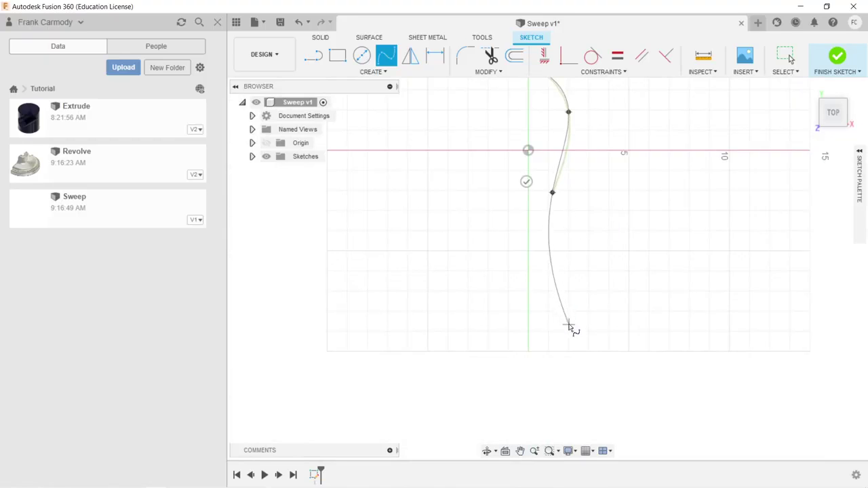
{"action": "left_click", "coordinate": [569, 325]}
{"action": "right_click", "coordinate": [610, 276]}
{"action": "left_click", "coordinate": [647, 274]}
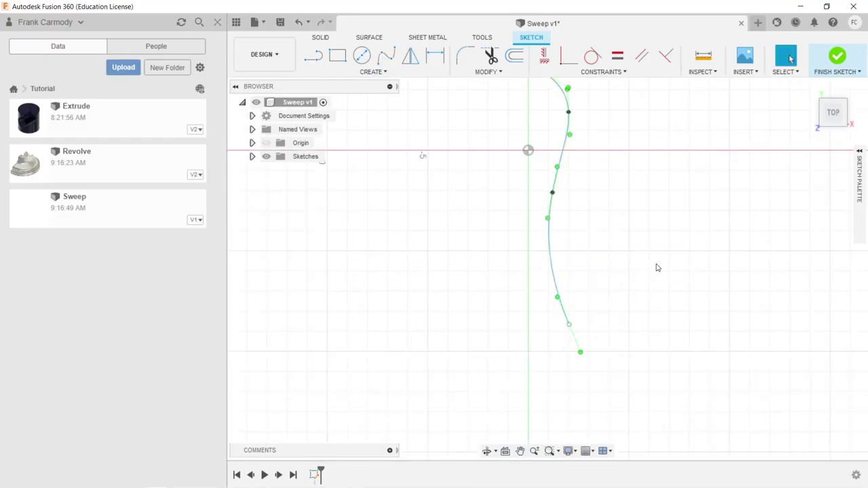
Move the spline's second fit point to about X 1.6 in, Y 1.2 in to flatten the upper bend, and finish the sketch
{"action": "scroll", "coordinate": [657, 268], "scroll_direction": "down", "scroll_amount": 3}
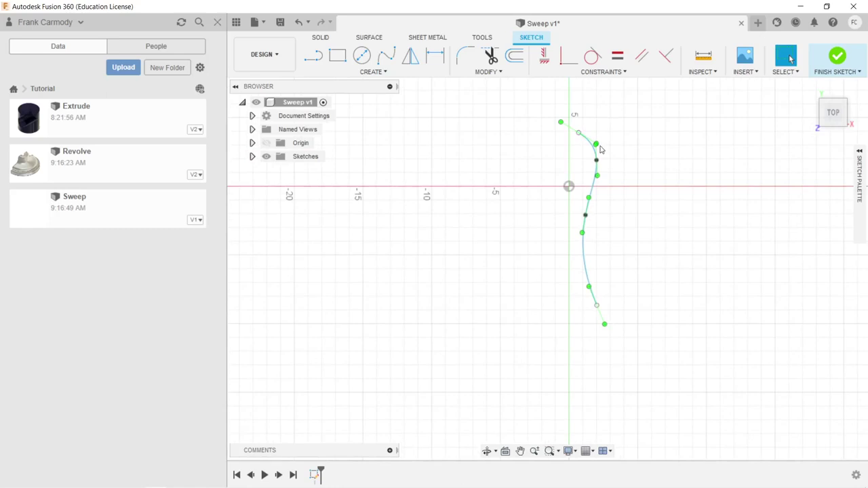
{"action": "left_click_drag", "start_coordinate": [595, 144], "coordinate": [590, 173]}
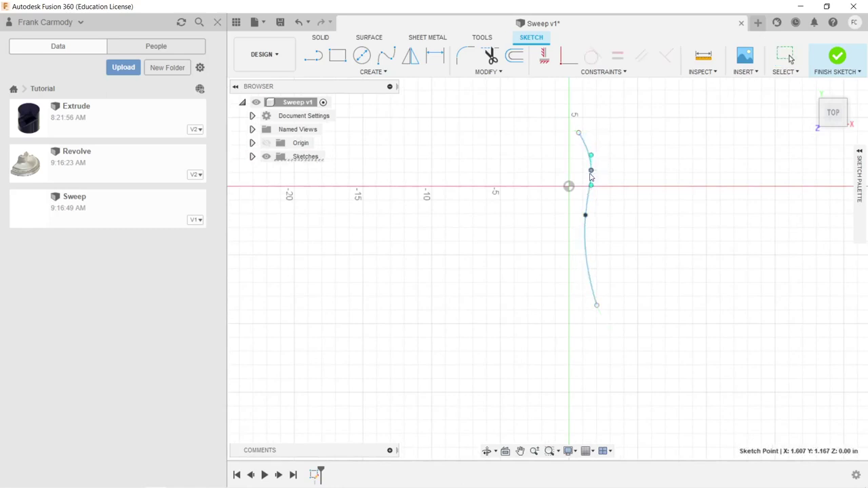
{"action": "left_click", "coordinate": [641, 244]}
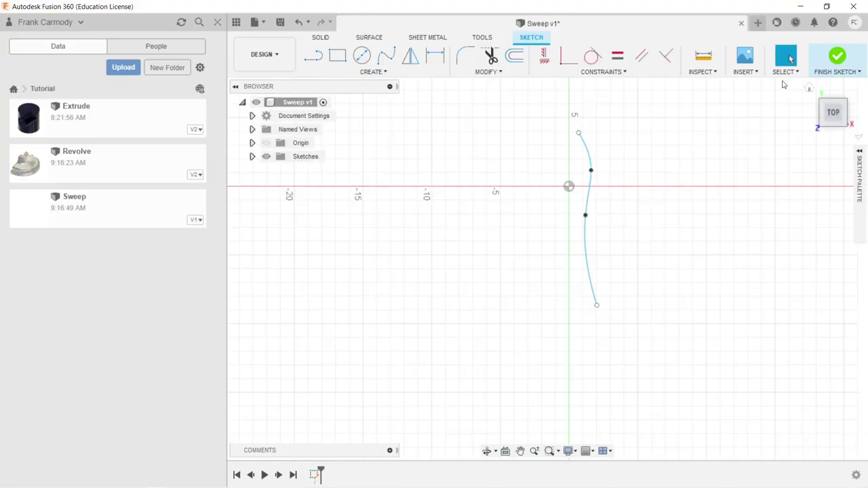
{"action": "left_click", "coordinate": [839, 57]}
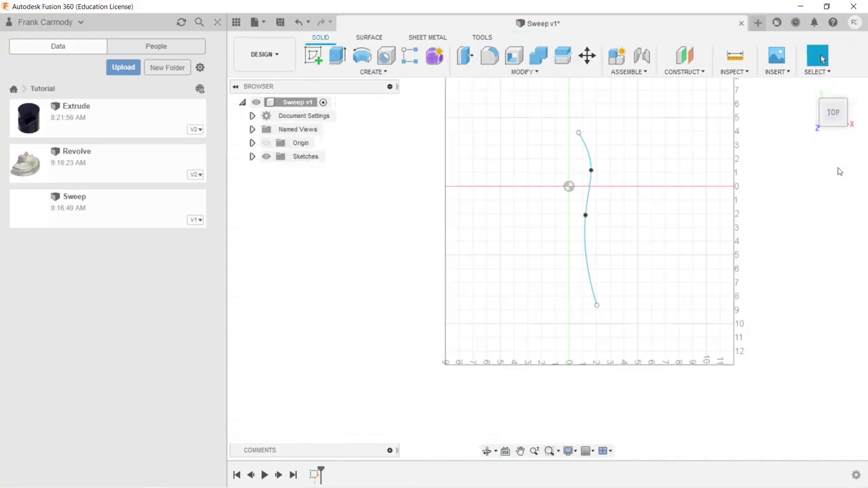
Start a sketch on the front XZ plane and draw a small wide rectangle across the red axis, beside the origin
{"action": "left_click_drag", "start_coordinate": [829, 124], "coordinate": [814, 136]}
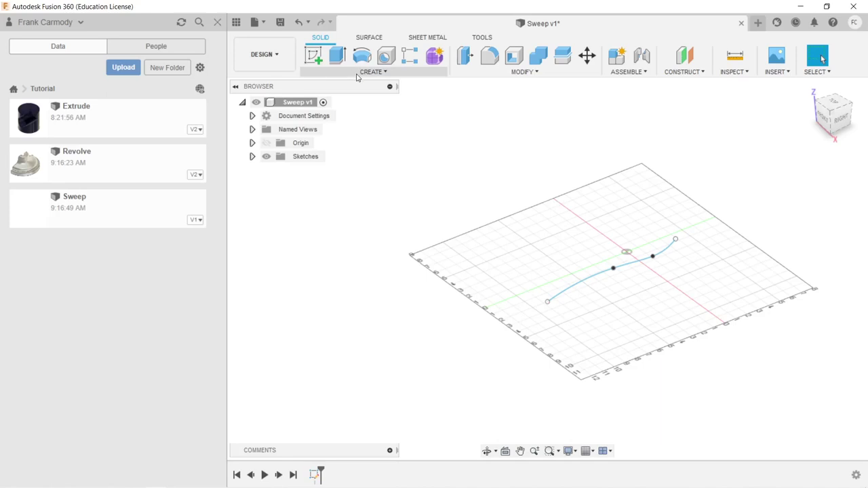
{"action": "left_click", "coordinate": [315, 59]}
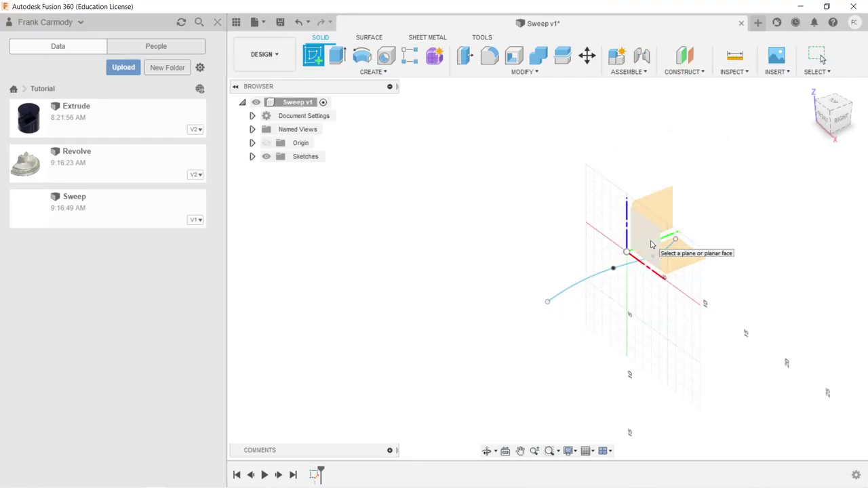
{"action": "left_click", "coordinate": [651, 244]}
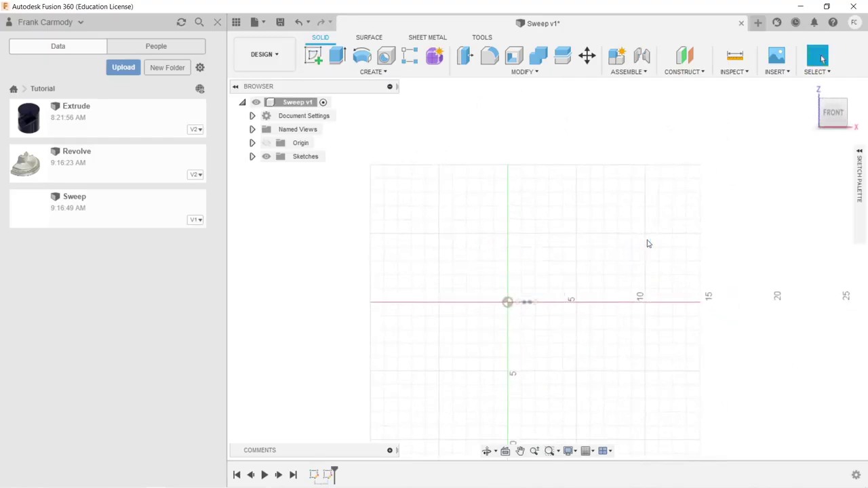
{"action": "mouse_move", "coordinate": [834, 117]}
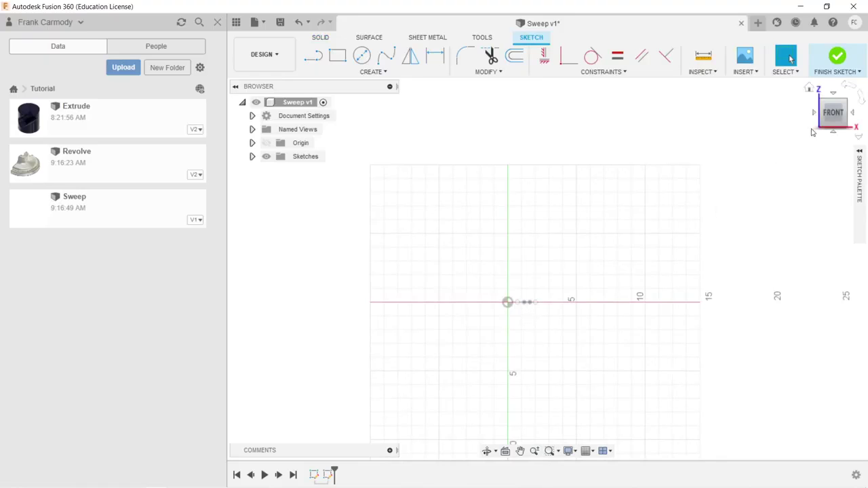
{"action": "mouse_move", "coordinate": [836, 122]}
{"action": "left_mouse_down"}
{"action": "mouse_move", "coordinate": [782, 154]}
{"action": "mouse_move", "coordinate": [820, 134]}
{"action": "left_mouse_up"}
{"action": "middle_click_drag", "start_coordinate": [546, 275], "coordinate": [547, 271], "text": "shift"}
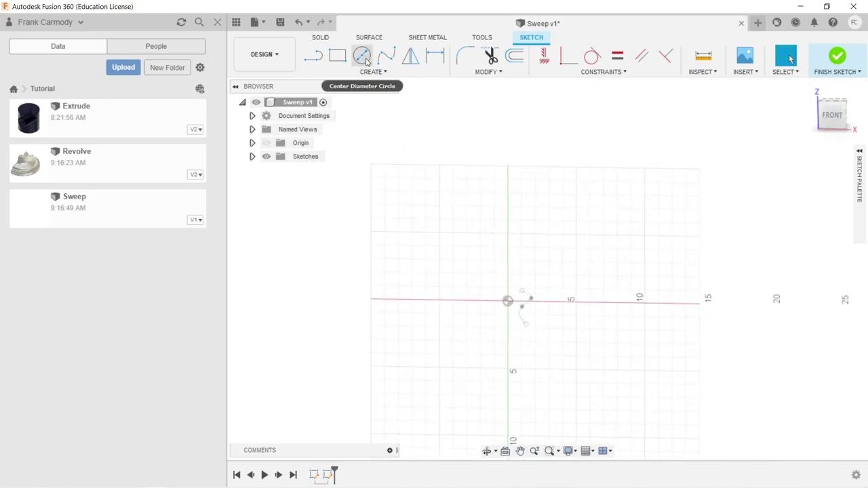
{"action": "left_click", "coordinate": [337, 55]}
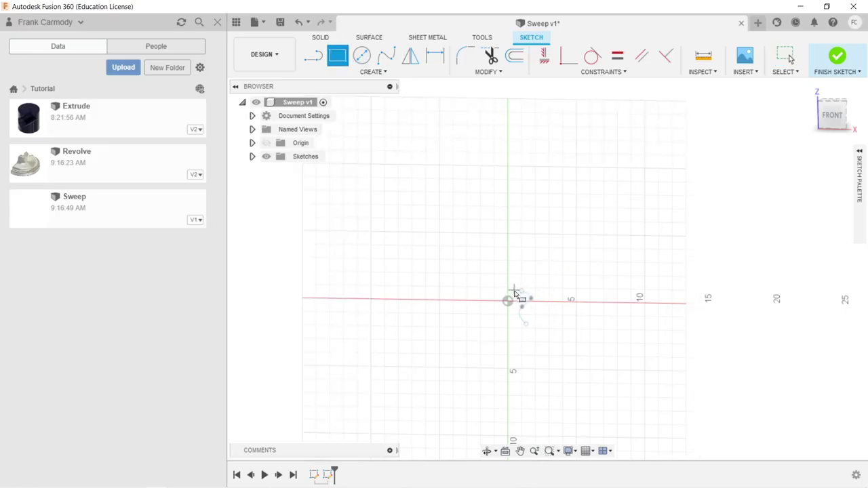
{"action": "left_click", "coordinate": [514, 291]}
{"action": "left_click", "coordinate": [557, 310]}
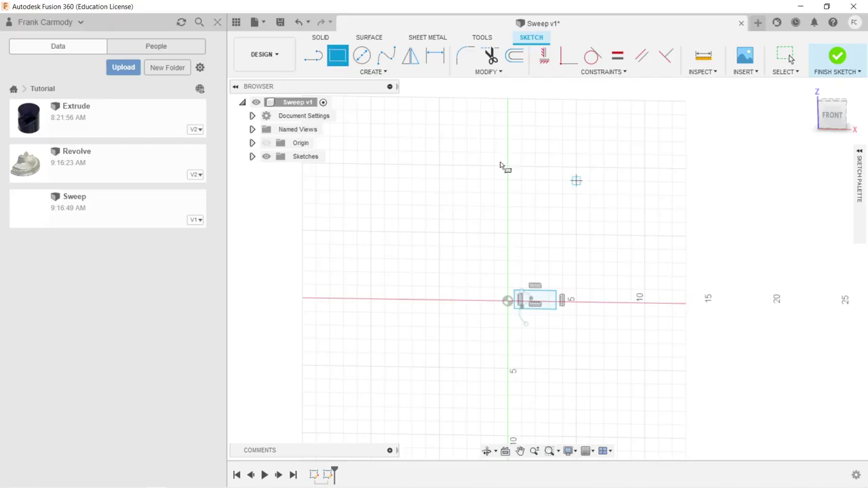
Draw a center-diameter circle above the rectangle so that it overlaps the rectangle's upper edge near its far end
{"action": "left_click", "coordinate": [362, 55]}
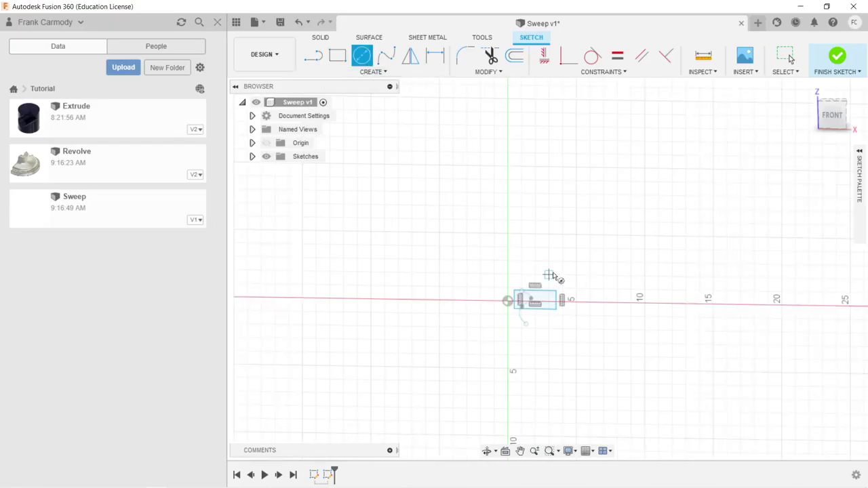
{"action": "left_click", "coordinate": [548, 274]}
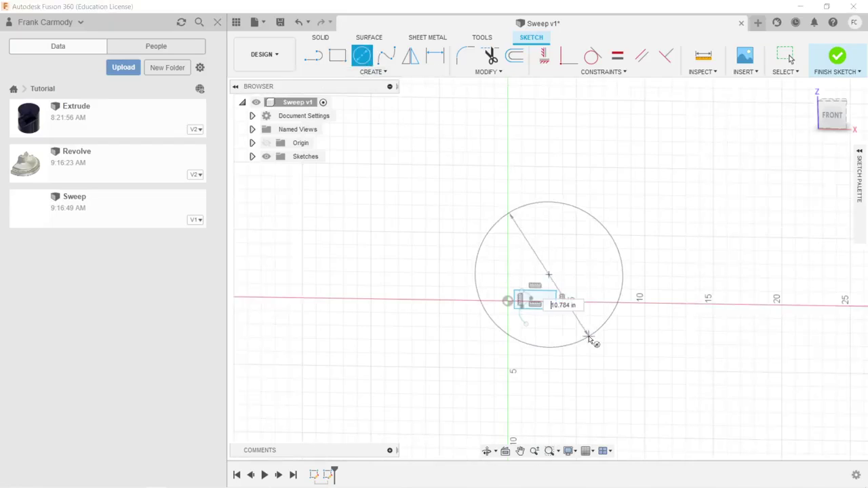
{"action": "left_click", "coordinate": [563, 288]}
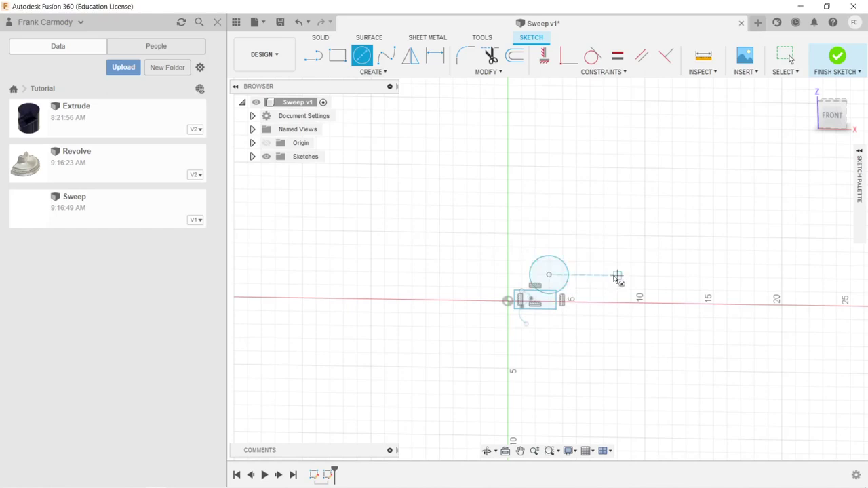
{"action": "right_click", "coordinate": [616, 278]}
{"action": "left_click", "coordinate": [661, 277]}
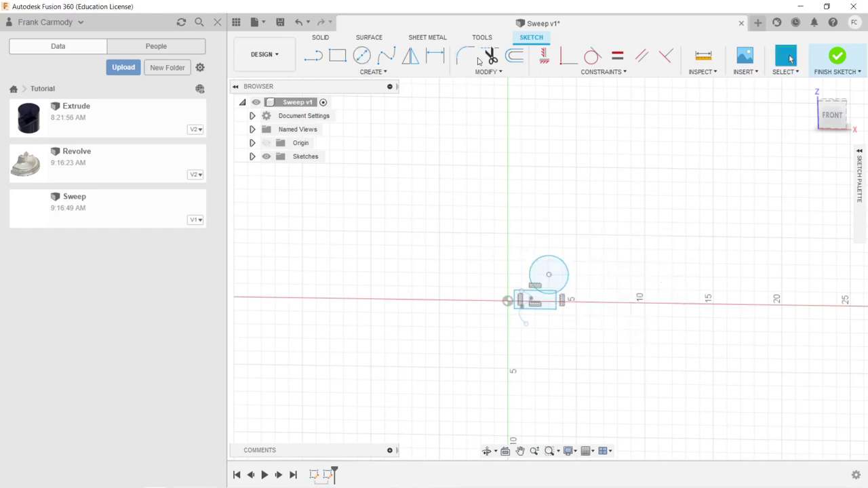
Trim the overlapping segments between the circle and rectangle to form one closed profile, and finish the sketch
{"action": "left_click", "coordinate": [491, 55]}
{"action": "left_click", "coordinate": [549, 297]}
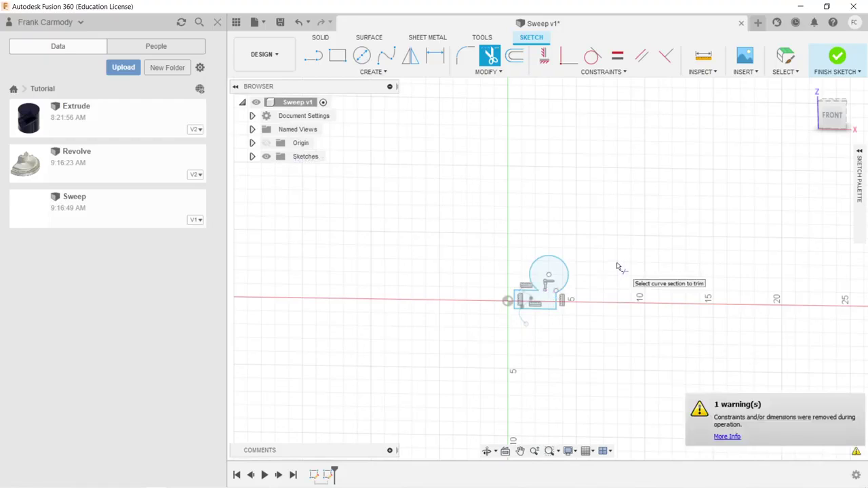
{"action": "left_click", "coordinate": [838, 57]}
Examine how the closed profile sits relative to the spline path from an angled 3D view
{"action": "left_click_drag", "start_coordinate": [830, 133], "coordinate": [803, 134]}
{"action": "scroll", "coordinate": [564, 268], "scroll_direction": "down", "scroll_amount": 1}
{"action": "scroll", "coordinate": [518, 280], "scroll_direction": "up", "scroll_amount": 4}
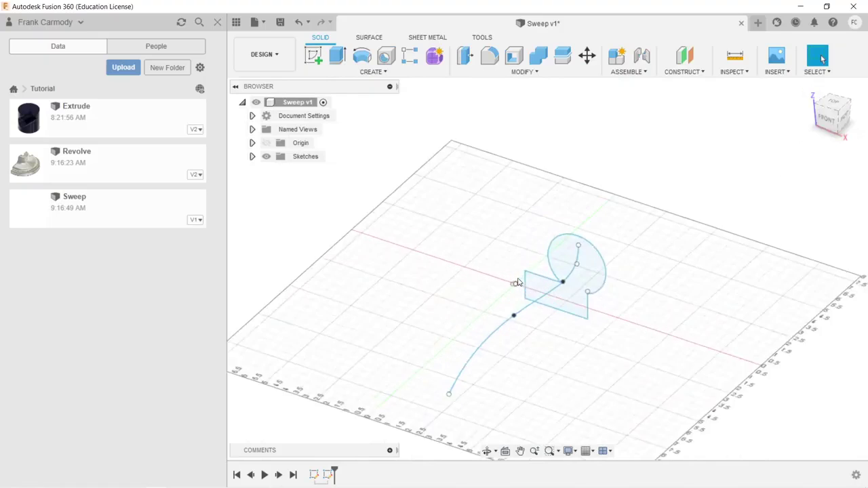
{"action": "scroll", "coordinate": [537, 282], "scroll_direction": "up", "scroll_amount": 3}
{"action": "scroll", "coordinate": [573, 313], "scroll_direction": "down", "scroll_amount": 1}
{"action": "mouse_move", "coordinate": [574, 313]}
{"action": "middle_mouse_down"}
{"action": "mouse_move", "coordinate": [601, 275]}
{"action": "mouse_move", "coordinate": [626, 263]}
{"action": "middle_mouse_up"}
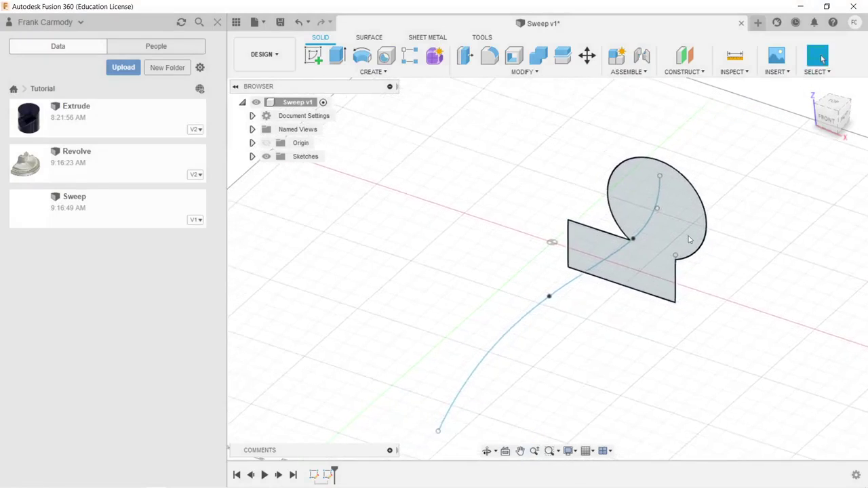
{"action": "scroll", "coordinate": [719, 247], "scroll_direction": "up", "scroll_amount": 1}
{"action": "mouse_move", "coordinate": [835, 118]}
{"action": "left_mouse_down"}
{"action": "mouse_move", "coordinate": [856, 91]}
{"action": "mouse_move", "coordinate": [848, 87]}
{"action": "mouse_move", "coordinate": [821, 116]}
{"action": "mouse_move", "coordinate": [811, 97]}
{"action": "mouse_move", "coordinate": [804, 107]}
{"action": "left_mouse_up"}
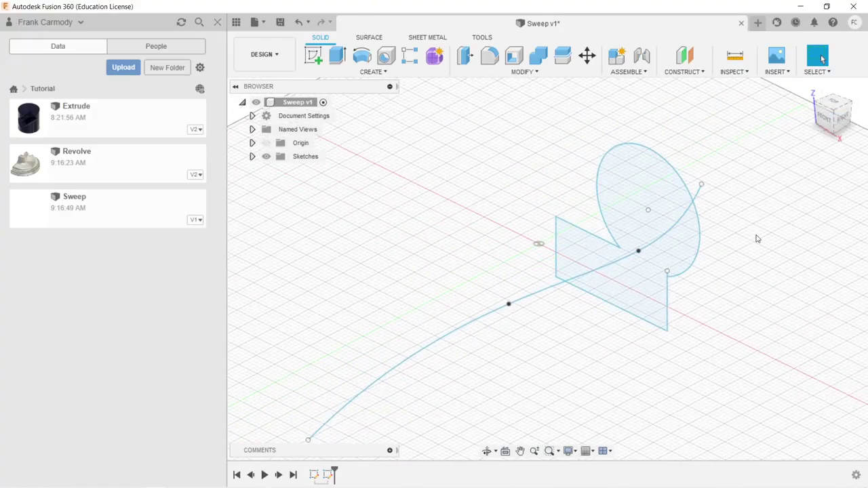
{"action": "middle_click_drag", "start_coordinate": [745, 286], "coordinate": [736, 219]}
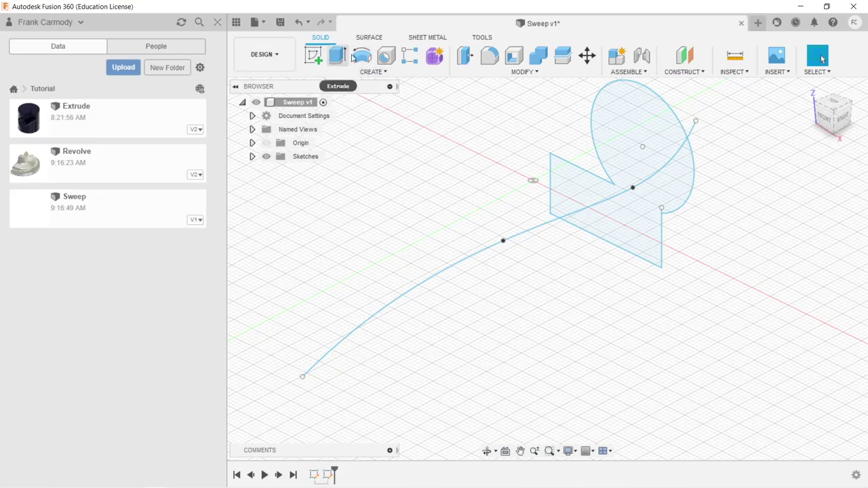
Start a single-path Sweep with the closed circle-and-rectangle profile and the spline as its path
{"action": "left_click", "coordinate": [379, 73]}
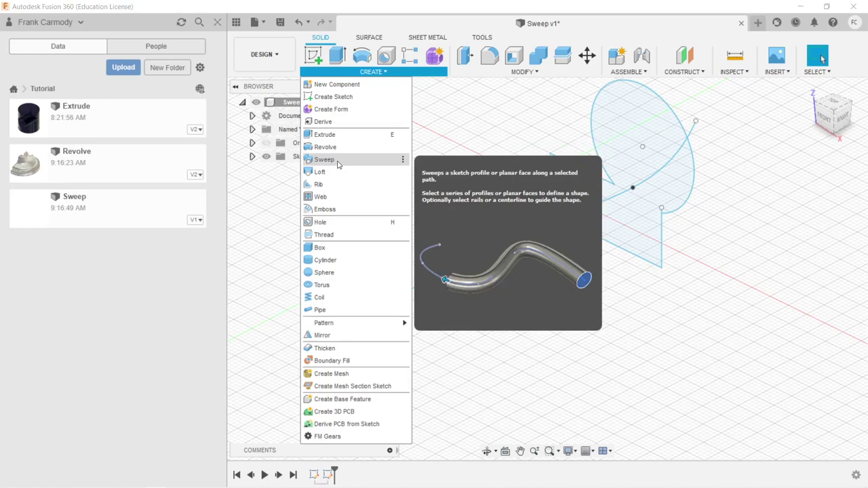
{"action": "left_click", "coordinate": [337, 162]}
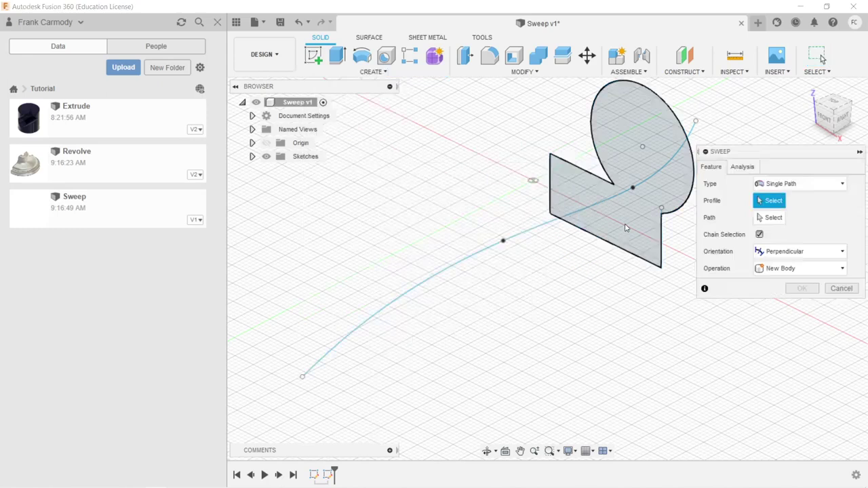
{"action": "left_click", "coordinate": [626, 229]}
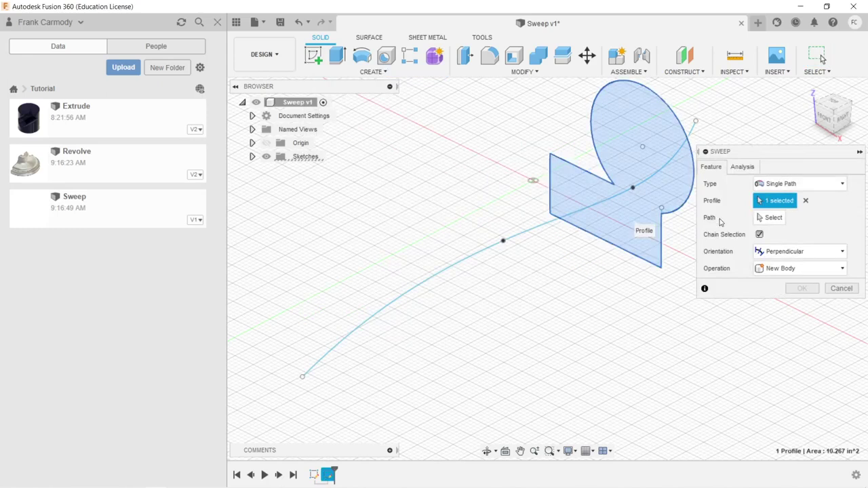
{"action": "left_click", "coordinate": [769, 218]}
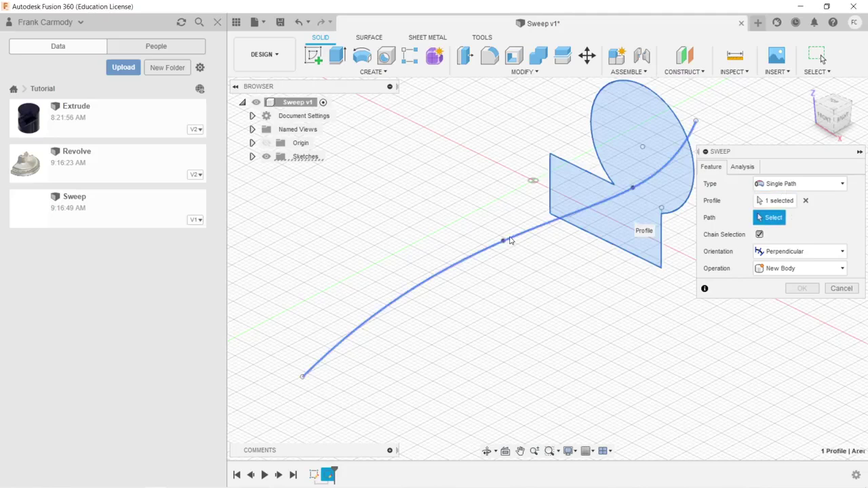
{"action": "left_click", "coordinate": [510, 240]}
{"action": "left_click", "coordinate": [818, 137]}
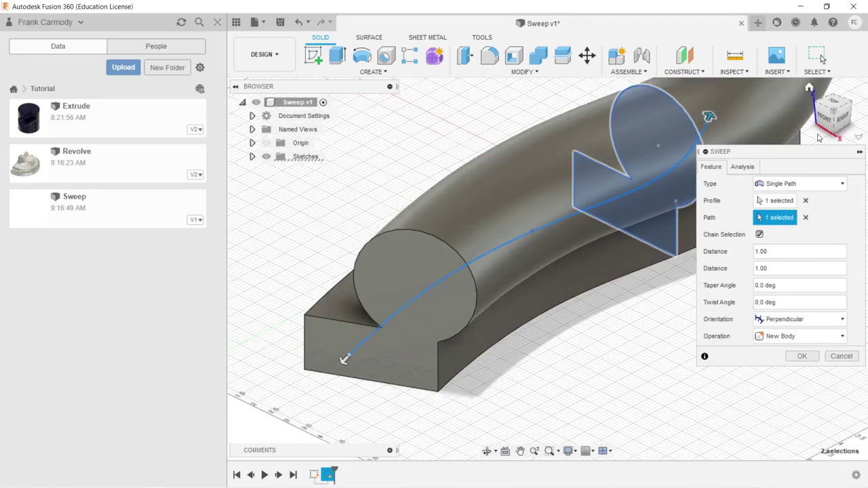
{"action": "scroll", "coordinate": [818, 138], "scroll_direction": "down", "scroll_amount": 2}
{"action": "middle_click_drag", "start_coordinate": [672, 258], "coordinate": [494, 282]}
{"action": "scroll", "coordinate": [505, 276], "scroll_direction": "down", "scroll_amount": 3}
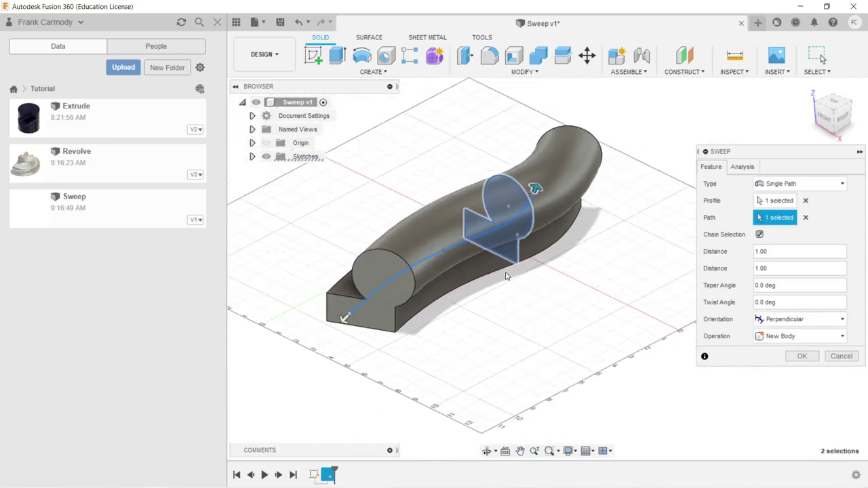
{"action": "left_click_drag", "start_coordinate": [822, 124], "coordinate": [796, 127]}
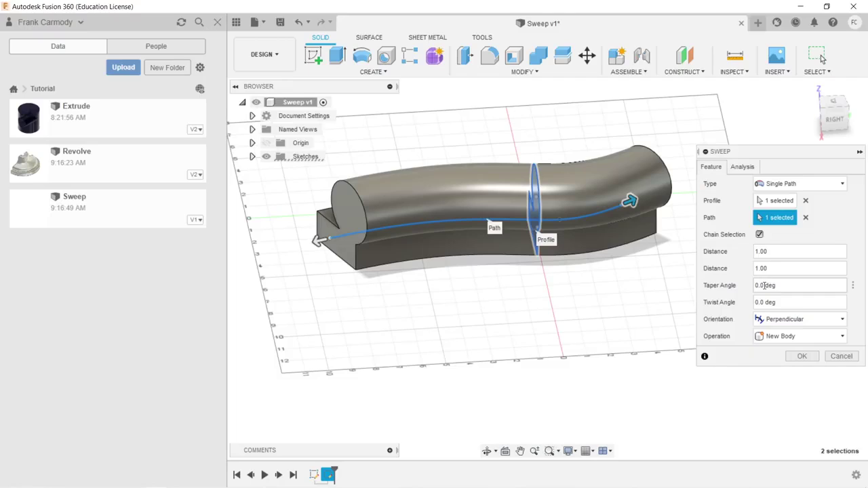
Set the sweep's taper angle to 5 degrees and its twist angle to 5 degrees
{"action": "left_click", "coordinate": [763, 285]}
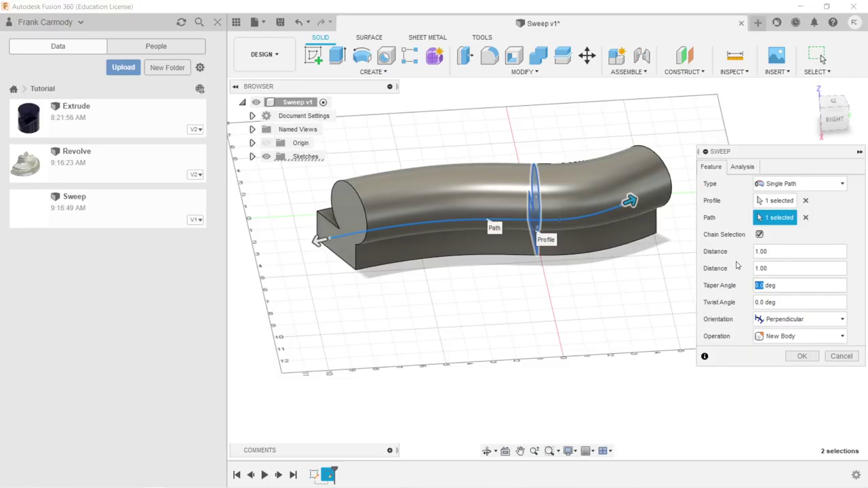
{"action": "type", "text": "5"}
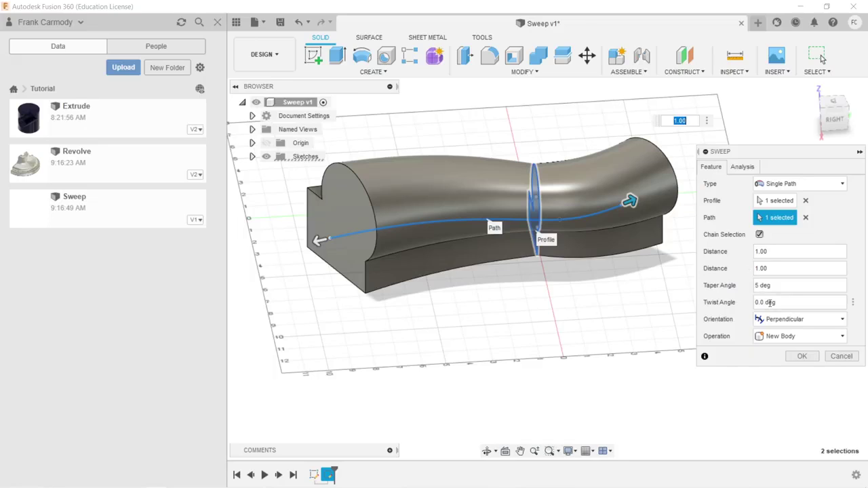
{"action": "left_click", "coordinate": [764, 303]}
{"action": "type", "text": "5"}
Try sweep twist angles of 180 degrees and 90 degrees
{"action": "left_click_drag", "start_coordinate": [760, 302], "coordinate": [739, 305]}
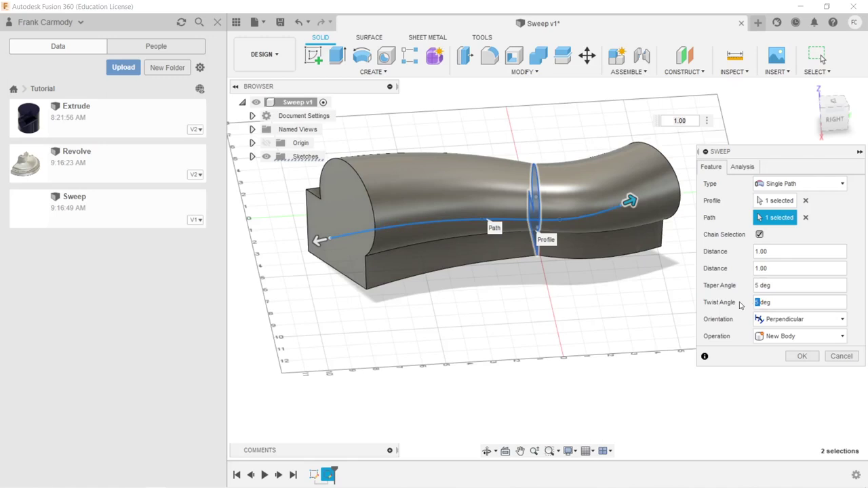
{"action": "type", "text": "180"}
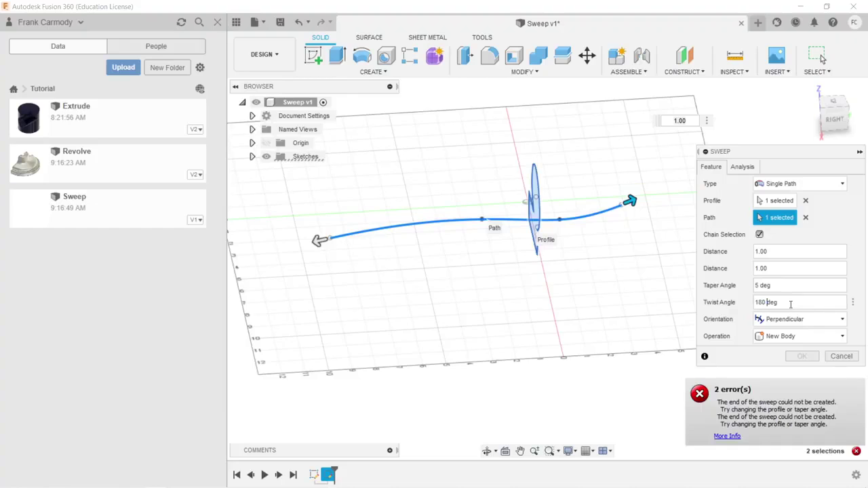
{"action": "left_click_drag", "start_coordinate": [765, 302], "coordinate": [746, 307]}
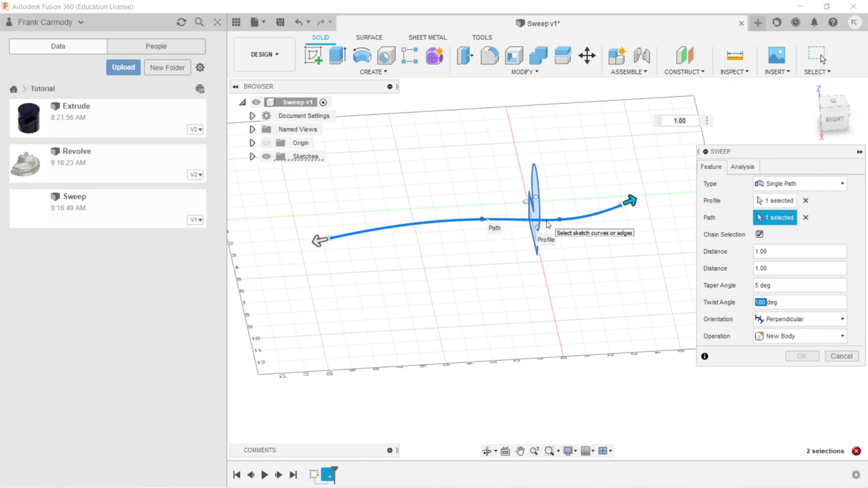
{"action": "type", "text": "90"}
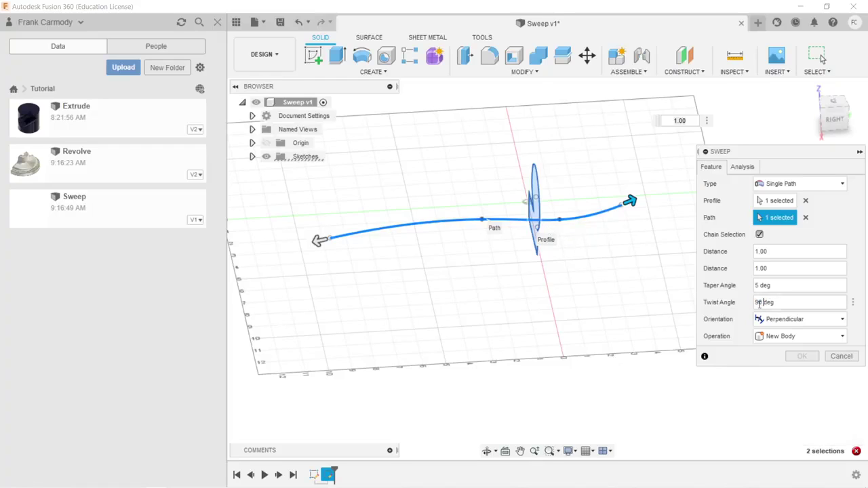
Set the twist angle to 60 degrees, keep the Perpendicular orientation, and complete the sweep as a new body
{"action": "double_click", "coordinate": [763, 303]}
{"action": "type", "text": "60"}
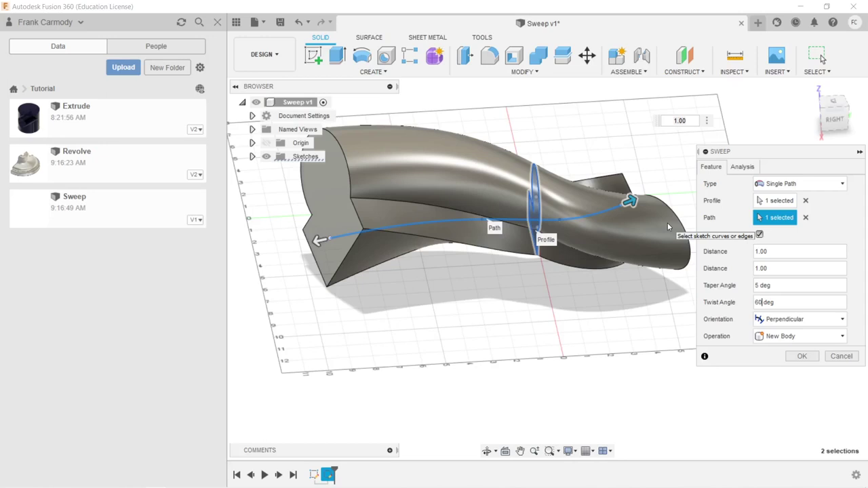
{"action": "left_click", "coordinate": [841, 319]}
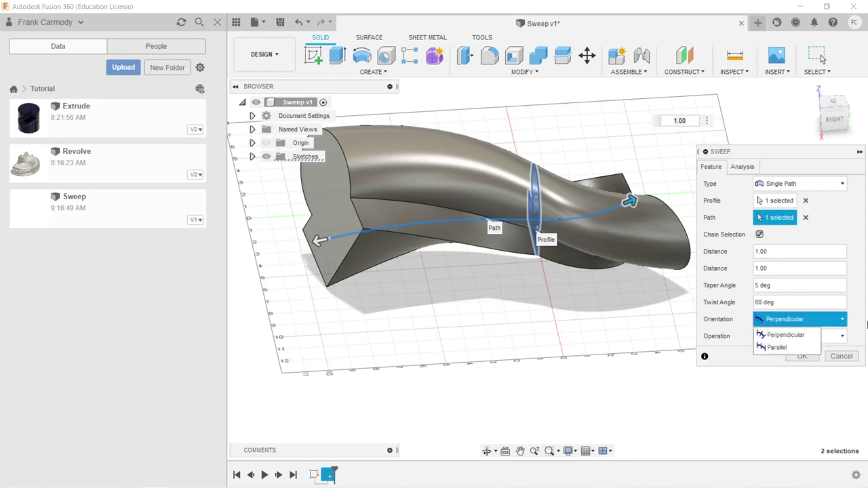
{"action": "left_click", "coordinate": [855, 326]}
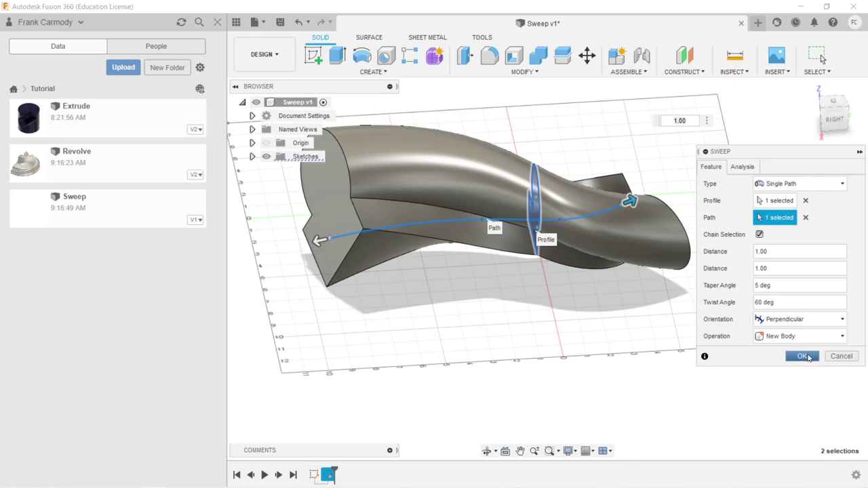
{"action": "left_click", "coordinate": [805, 357]}
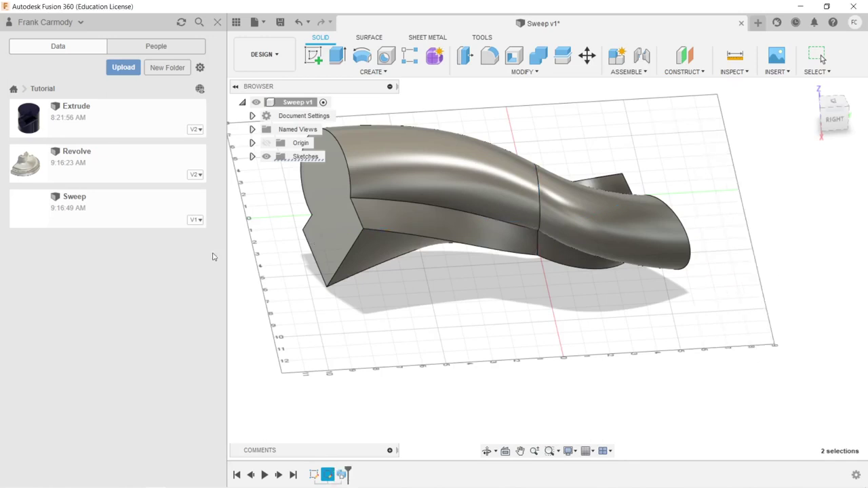
Convert the swept body into a component
{"action": "left_click", "coordinate": [252, 156]}
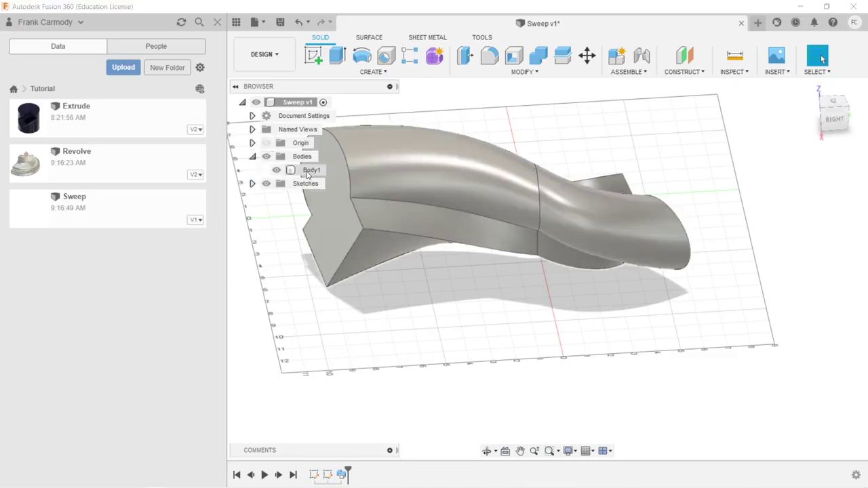
{"action": "right_click", "coordinate": [309, 171]}
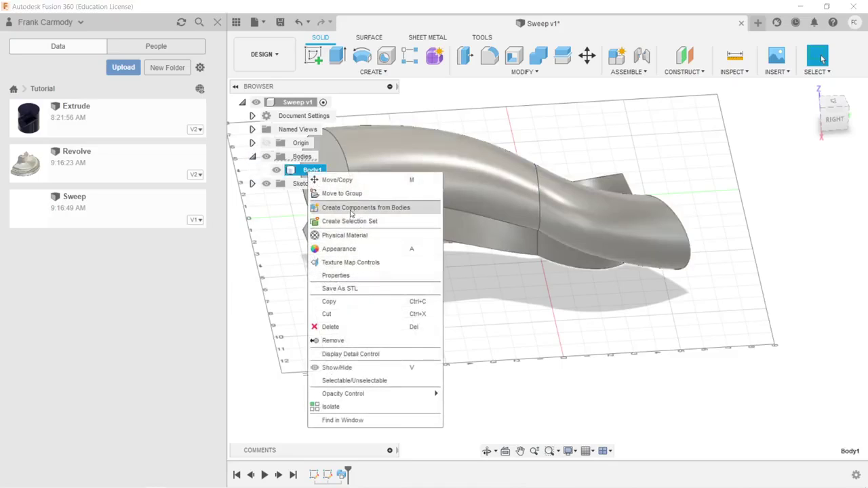
{"action": "left_click", "coordinate": [370, 207]}
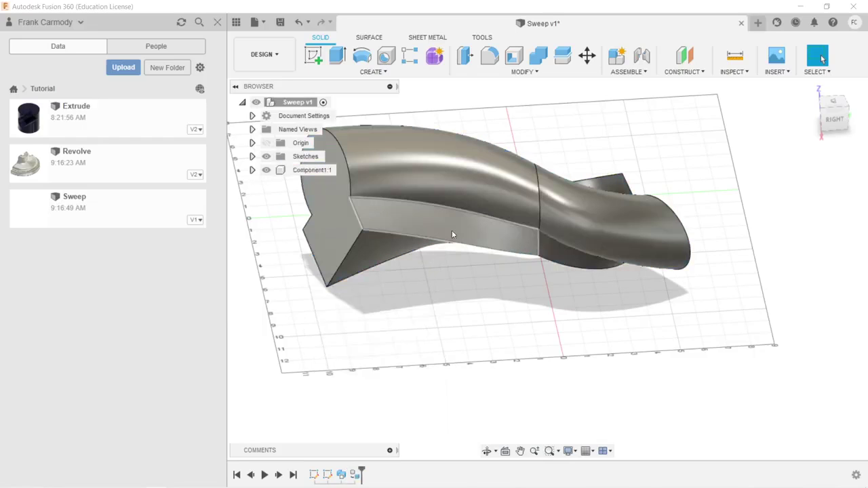
Apply the Gold physical material from the Fusion 360 Material Library to the swept component
{"action": "right_click", "coordinate": [316, 170]}
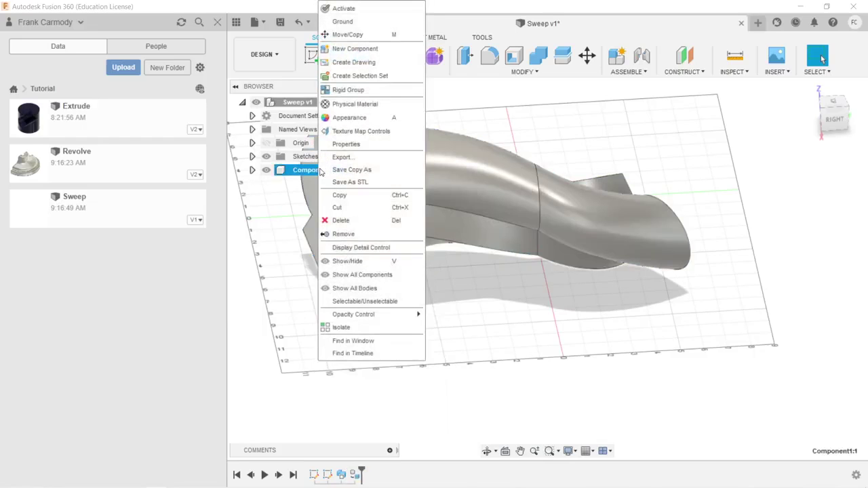
{"action": "left_click", "coordinate": [353, 107]}
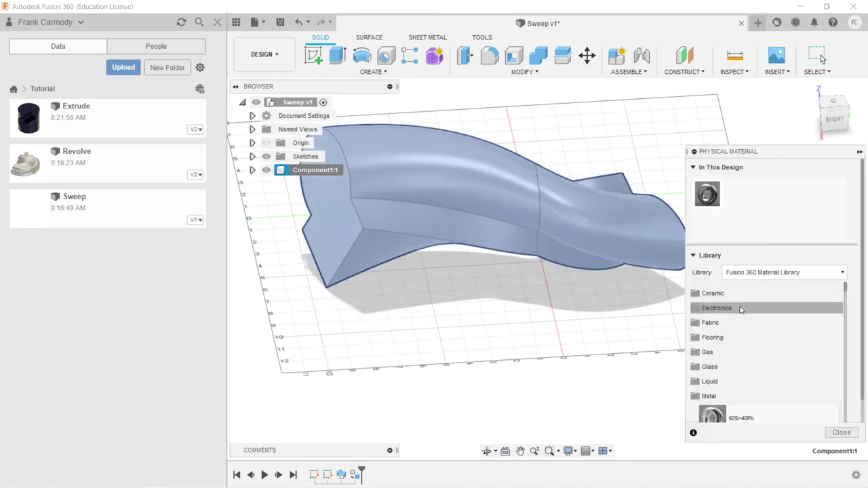
{"action": "scroll", "coordinate": [743, 370], "scroll_direction": "down", "scroll_amount": 10}
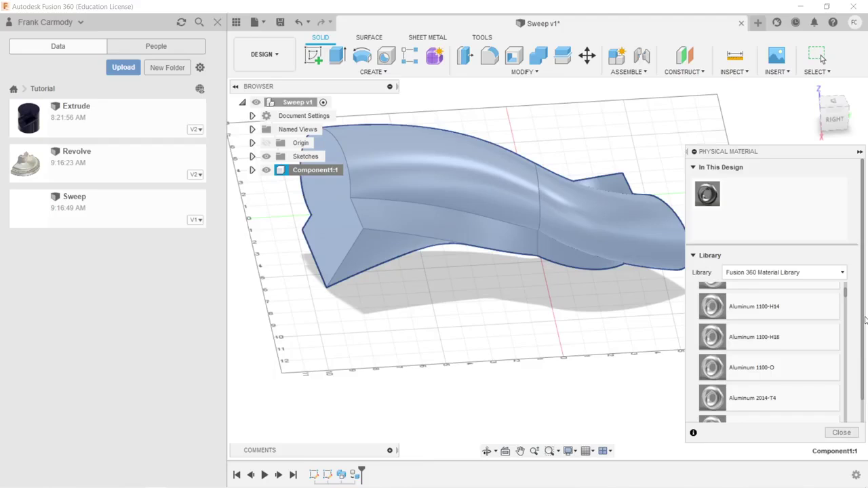
{"action": "left_click_drag", "start_coordinate": [846, 313], "coordinate": [852, 341]}
{"action": "scroll", "coordinate": [852, 341], "scroll_direction": "down", "scroll_amount": 2}
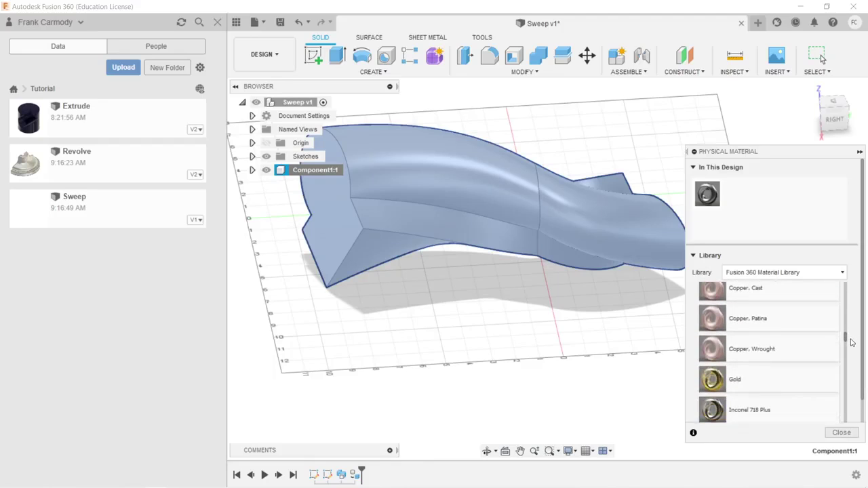
{"action": "left_click_drag", "start_coordinate": [737, 378], "coordinate": [591, 202]}
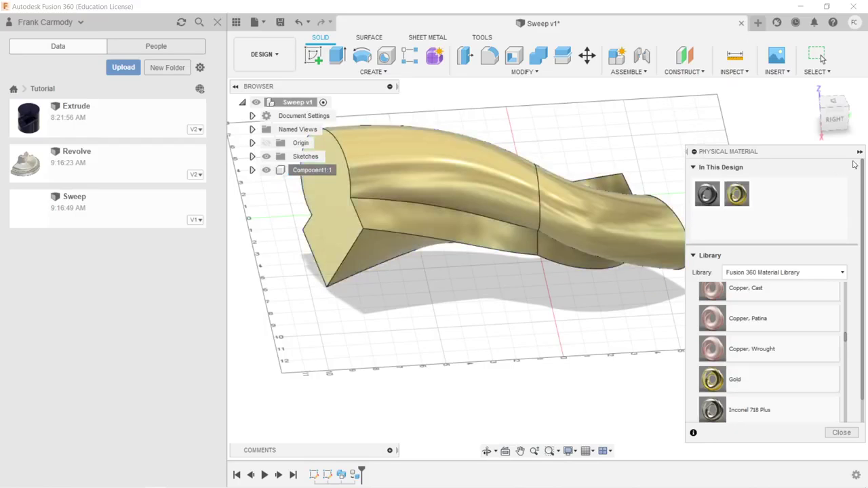
{"action": "left_click", "coordinate": [858, 153]}
{"action": "left_click_drag", "start_coordinate": [841, 114], "coordinate": [853, 122]}
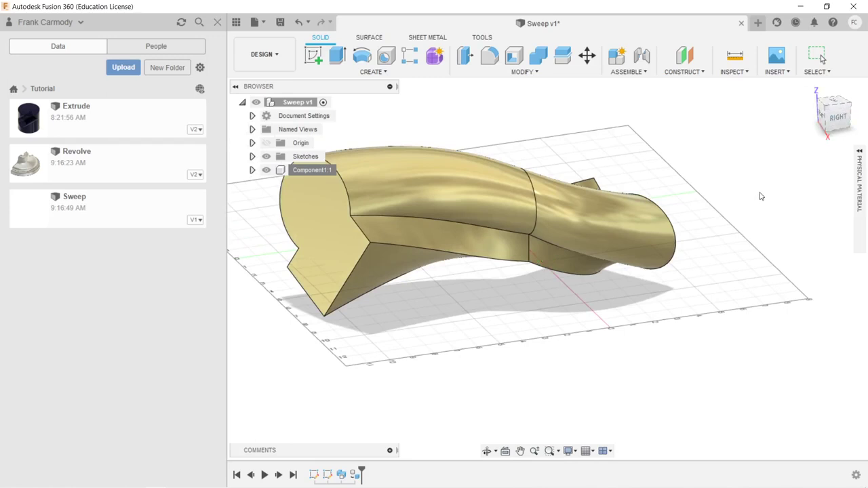